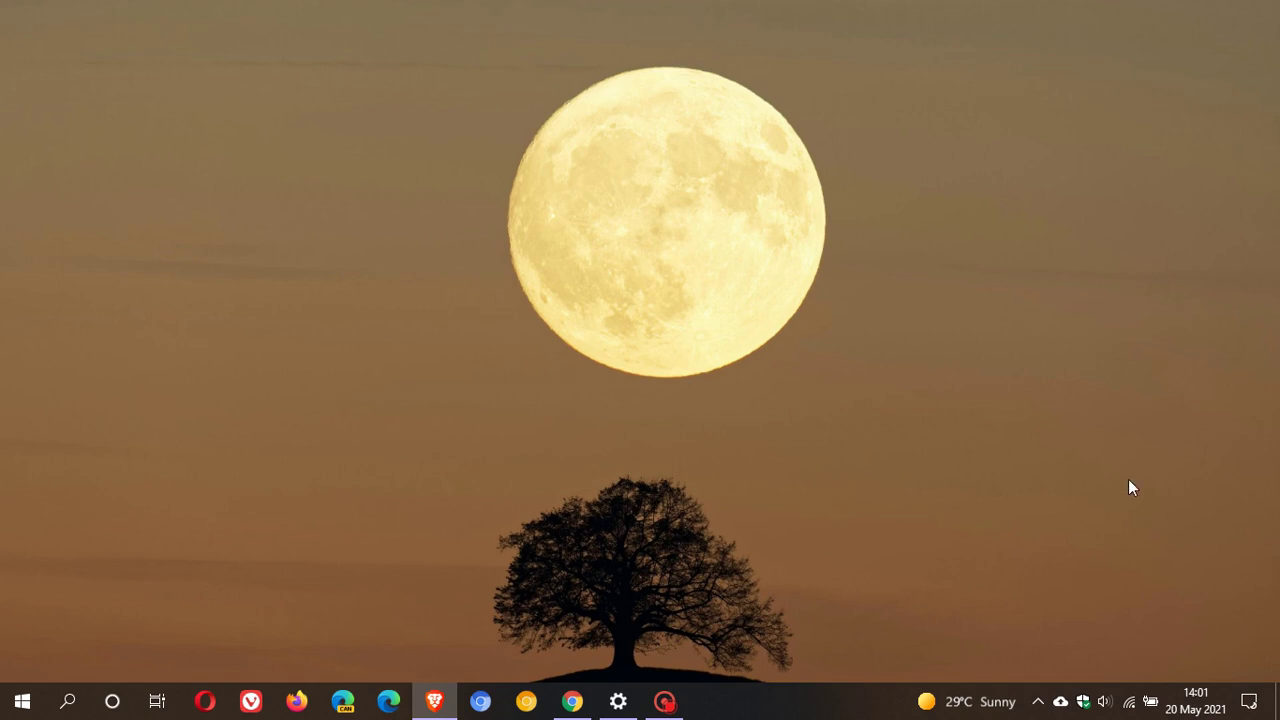
{"action": "left_click", "coordinate": [617, 701]}
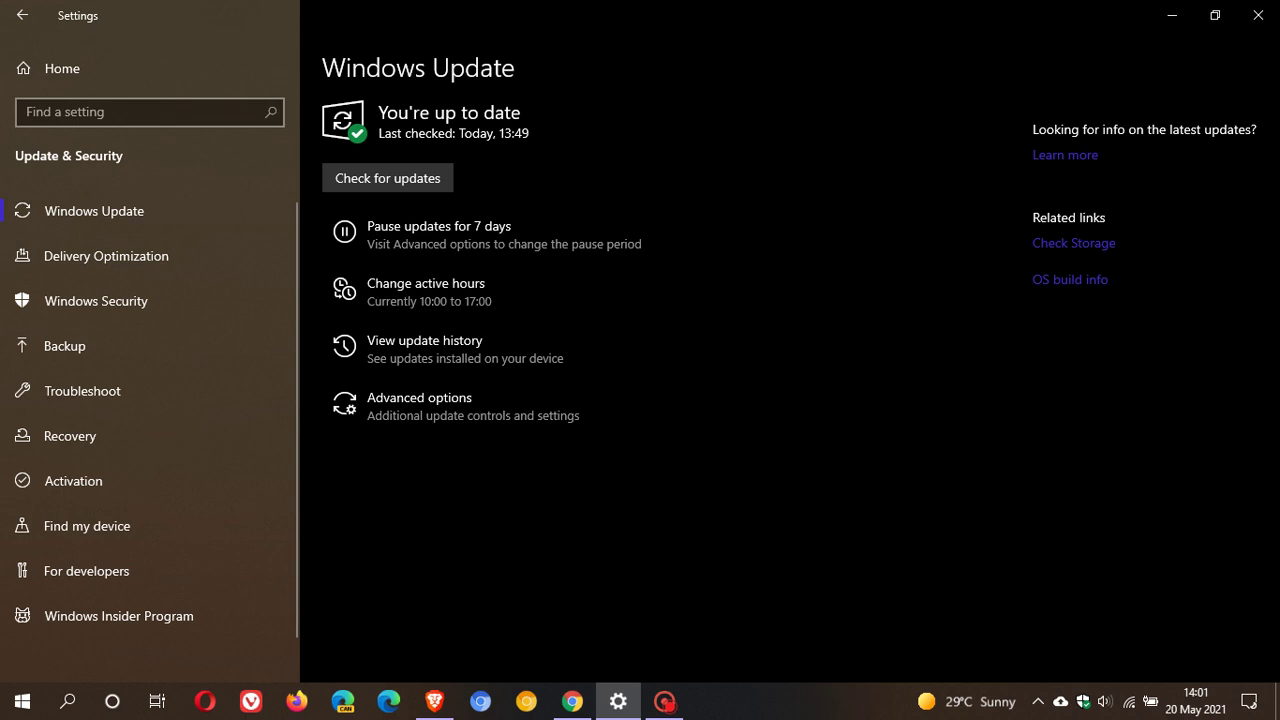
{"action": "left_click", "coordinate": [26, 707]}
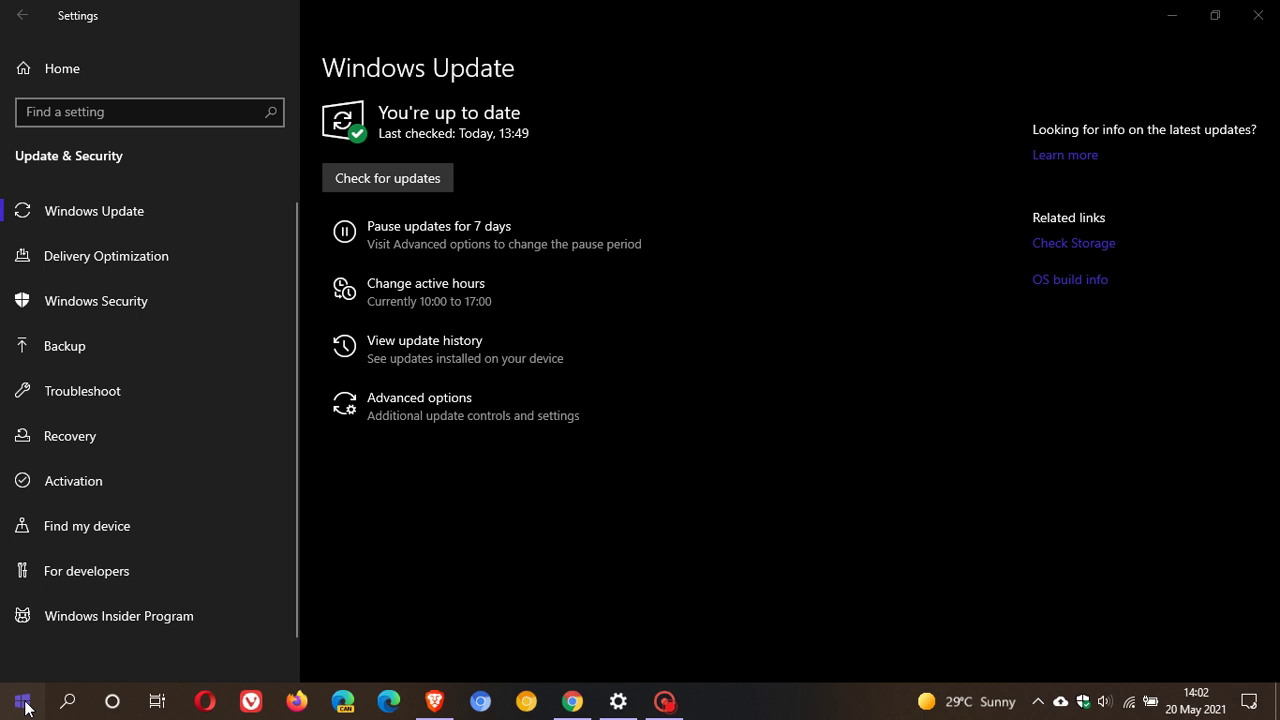
{"action": "left_click", "coordinate": [24, 660]}
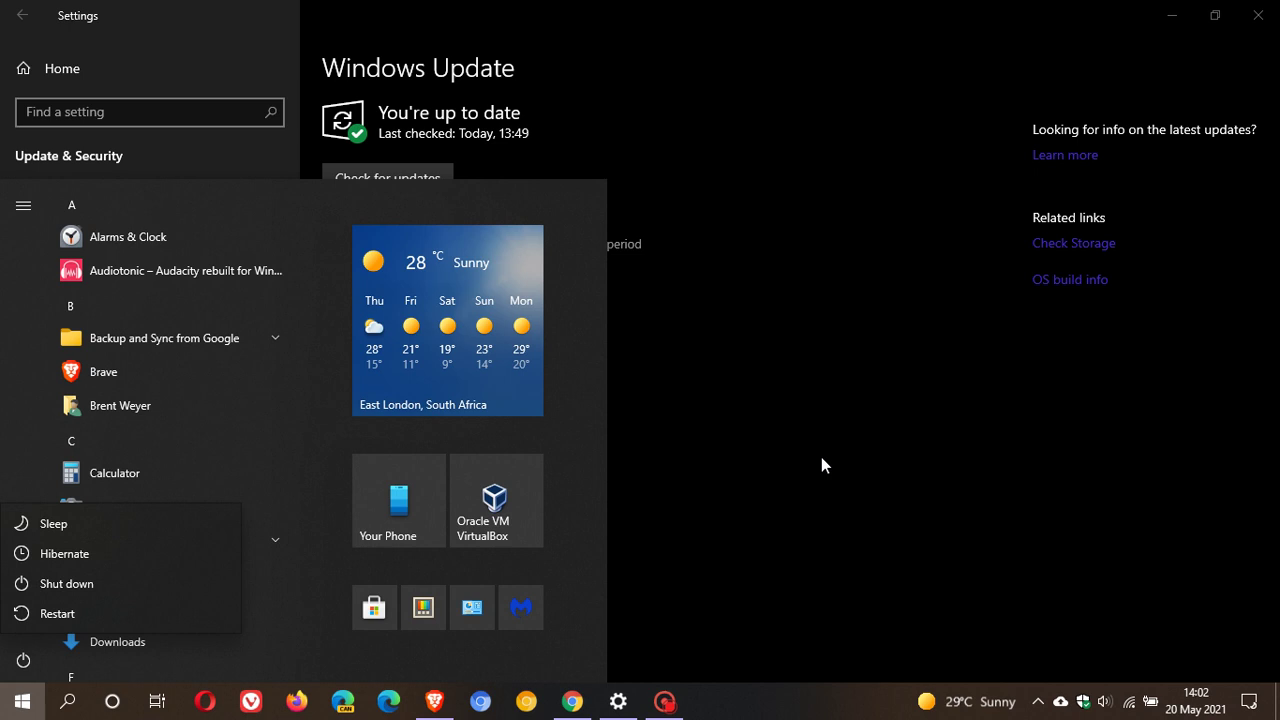
{"action": "key", "text": "Escape"}
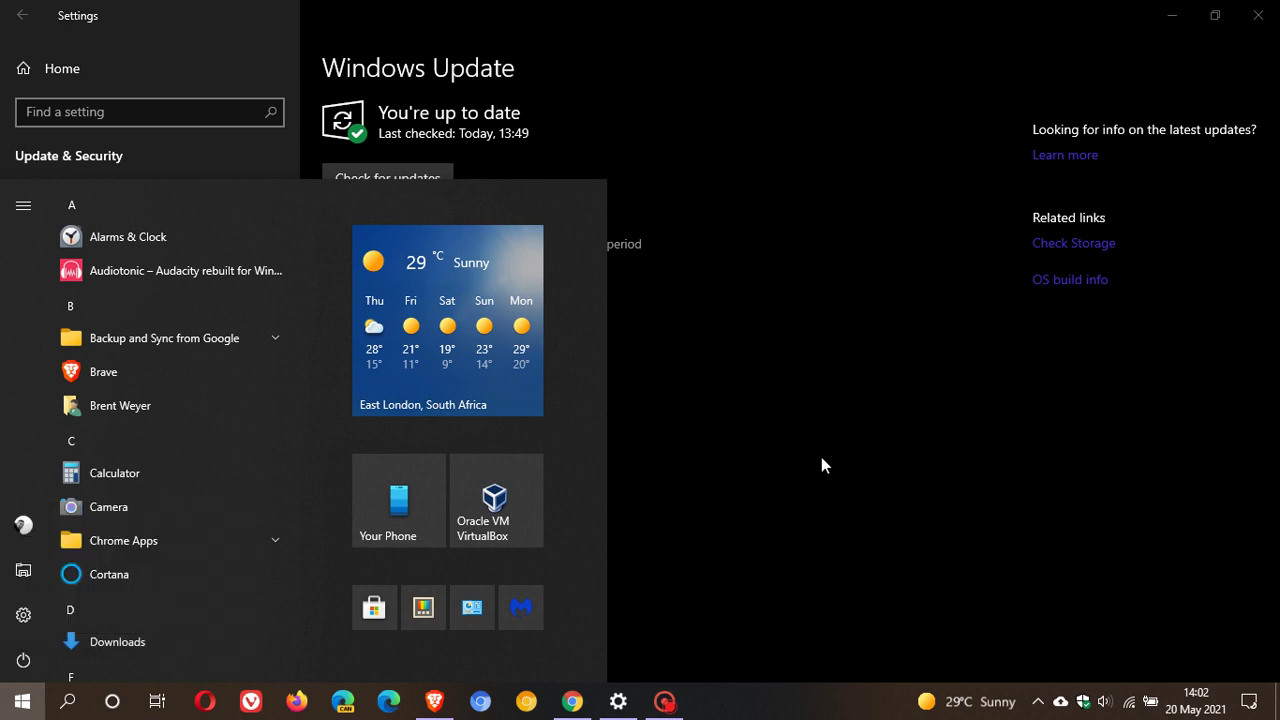
{"action": "key", "text": "Escape"}
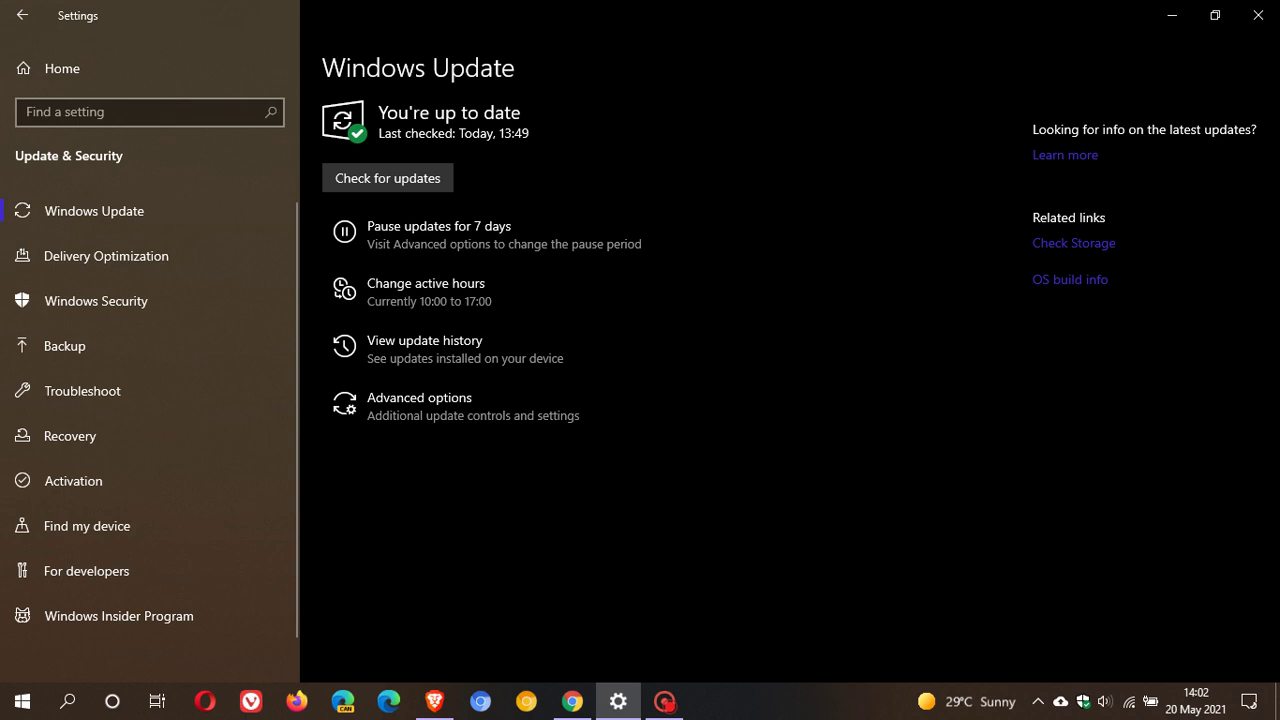
Minimize the Windows Update Settings window to show the desktop
{"action": "left_click", "coordinate": [1172, 15]}
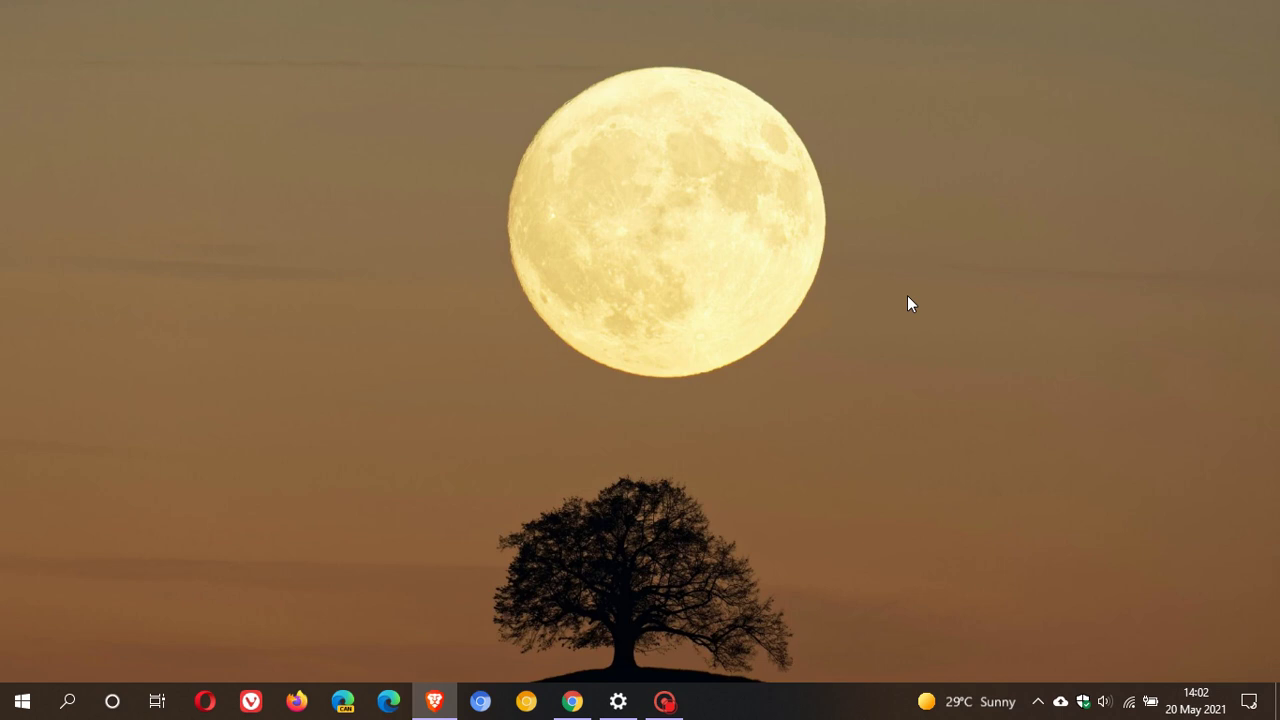